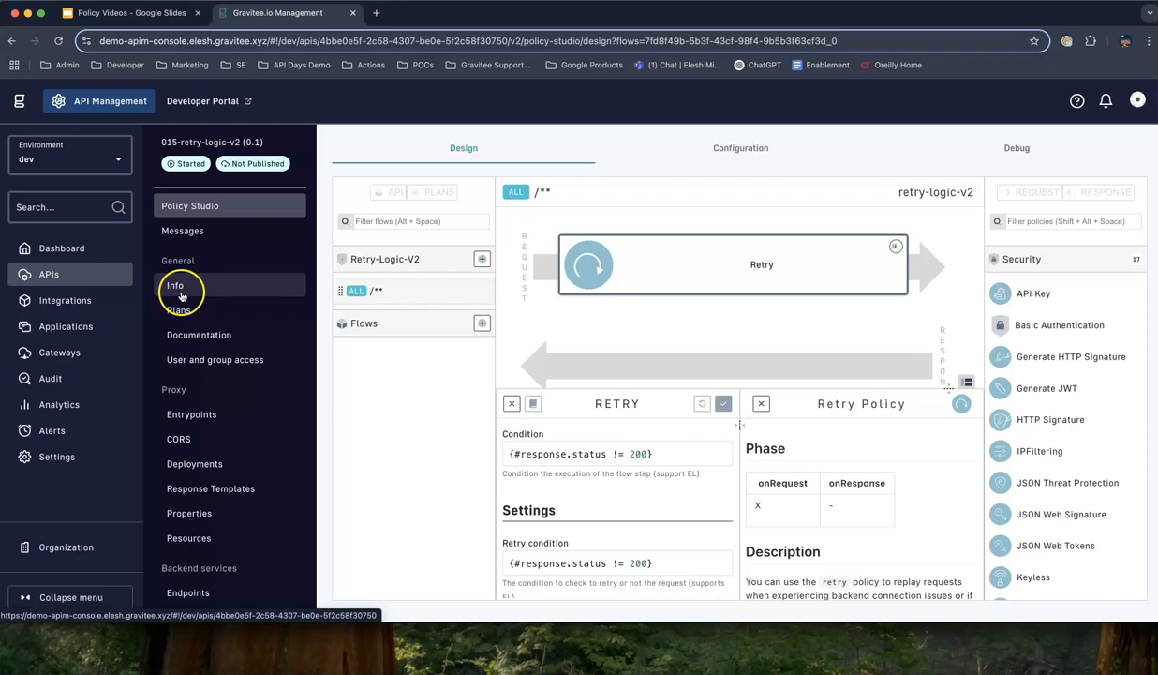
View the API's entrypoint context path and open the Retry policy in the ALL /** flow of the Policy Studio.
{"action": "left_click", "coordinate": [202, 415]}
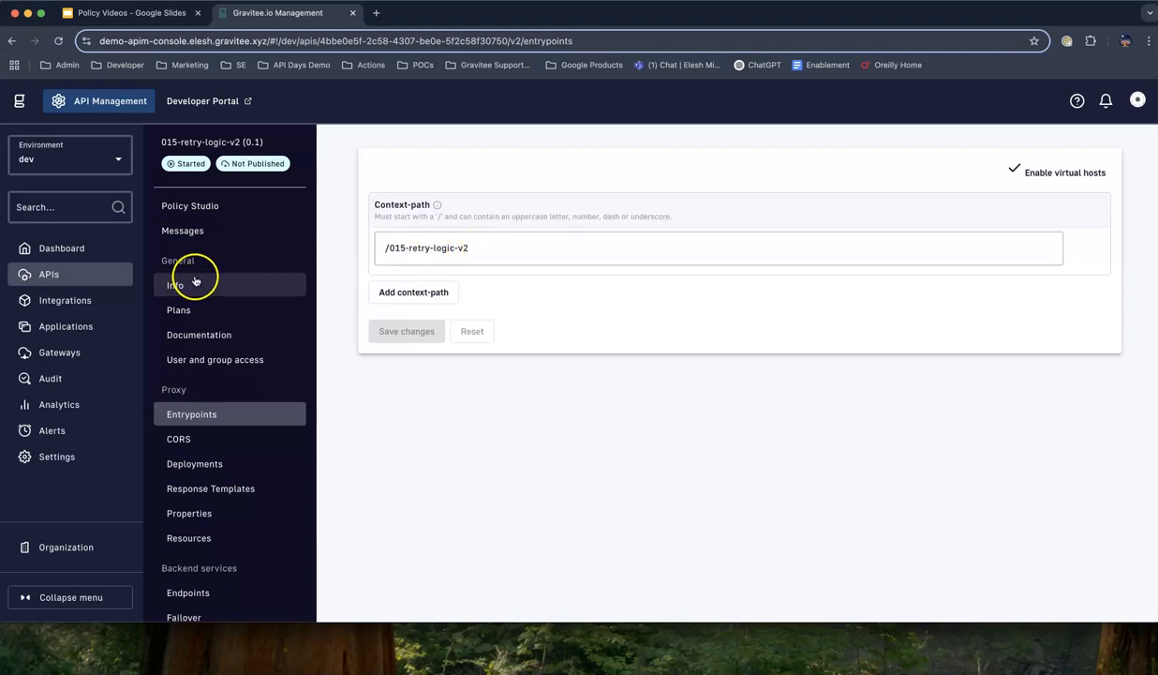
{"action": "left_click", "coordinate": [215, 206]}
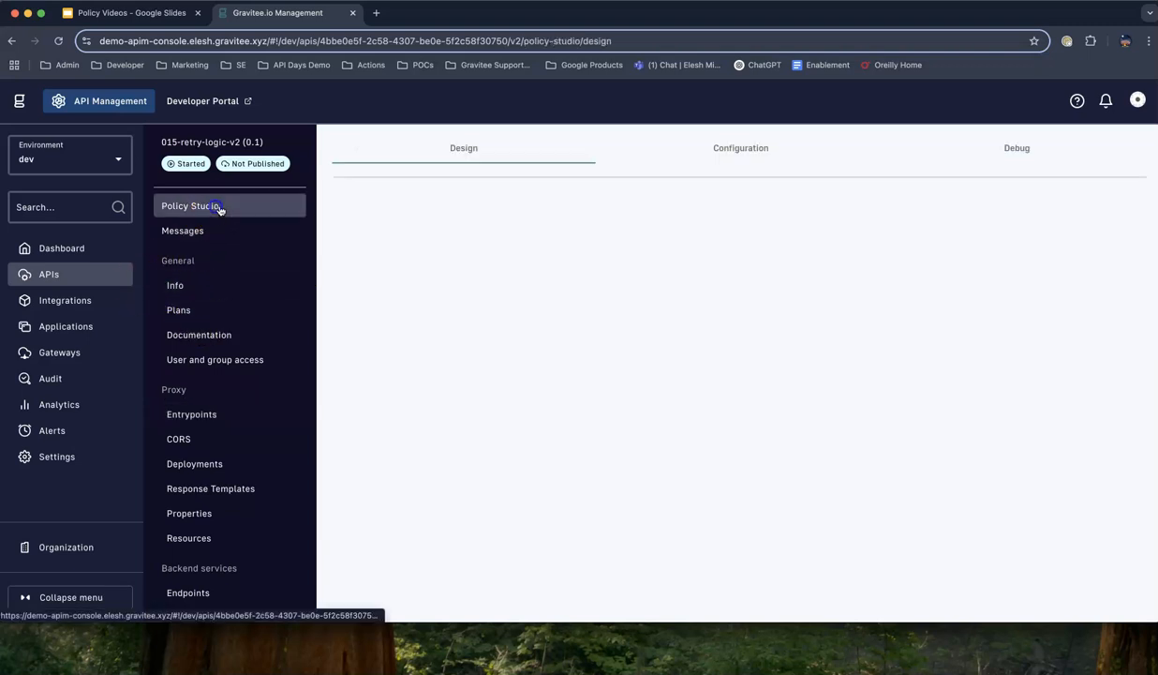
{"action": "left_click", "coordinate": [403, 291]}
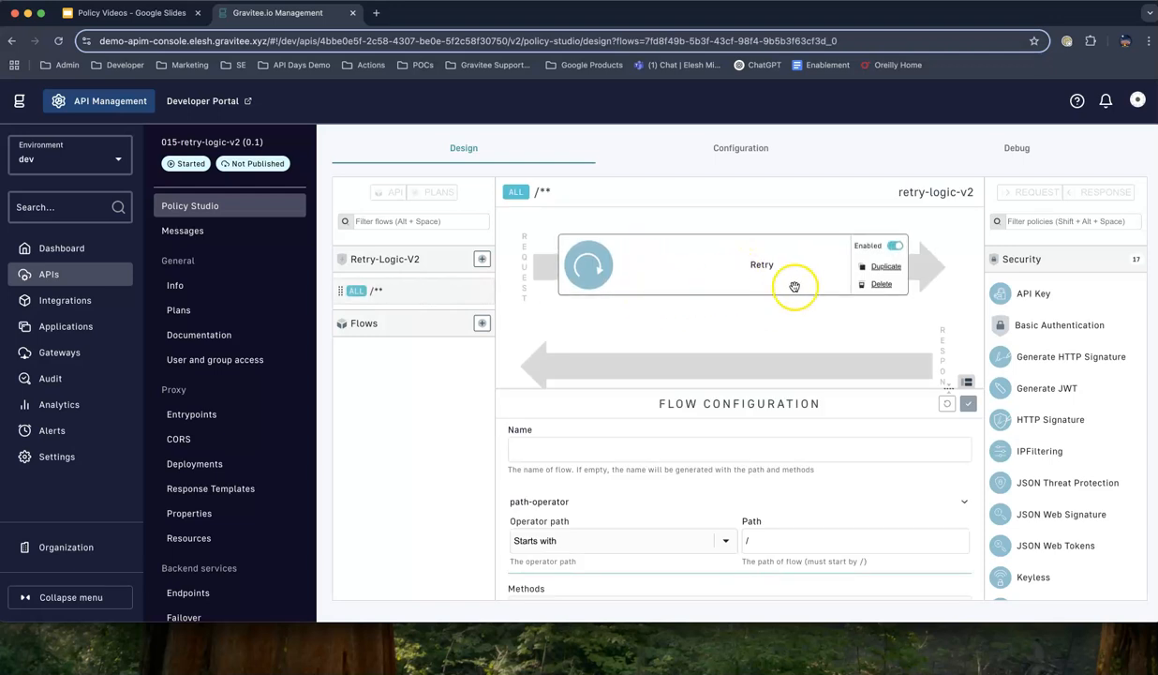
{"action": "left_click", "coordinate": [788, 271]}
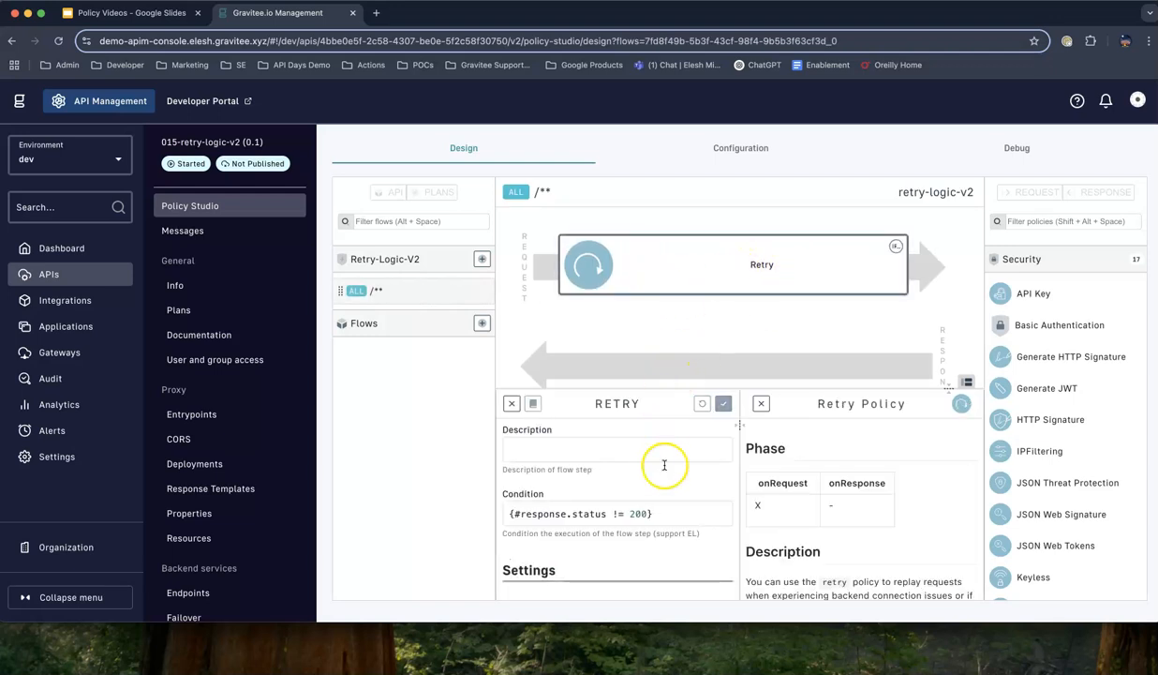
Review the Retry policy's condition, retry condition, max attempts, delay, timeout and last-attempt response settings.
{"action": "type", "text": "}"}
{"action": "scroll", "coordinate": [636, 516], "scroll_direction": "down", "scroll_amount": 2}
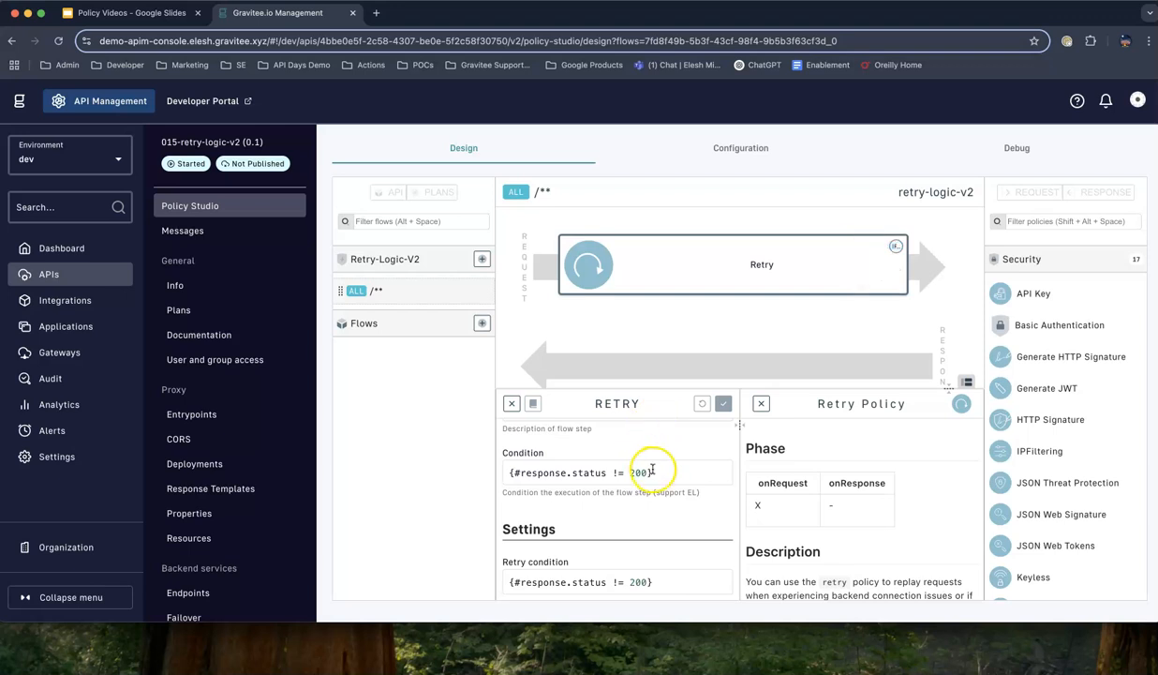
{"action": "scroll", "coordinate": [647, 467], "scroll_direction": "down", "scroll_amount": 4}
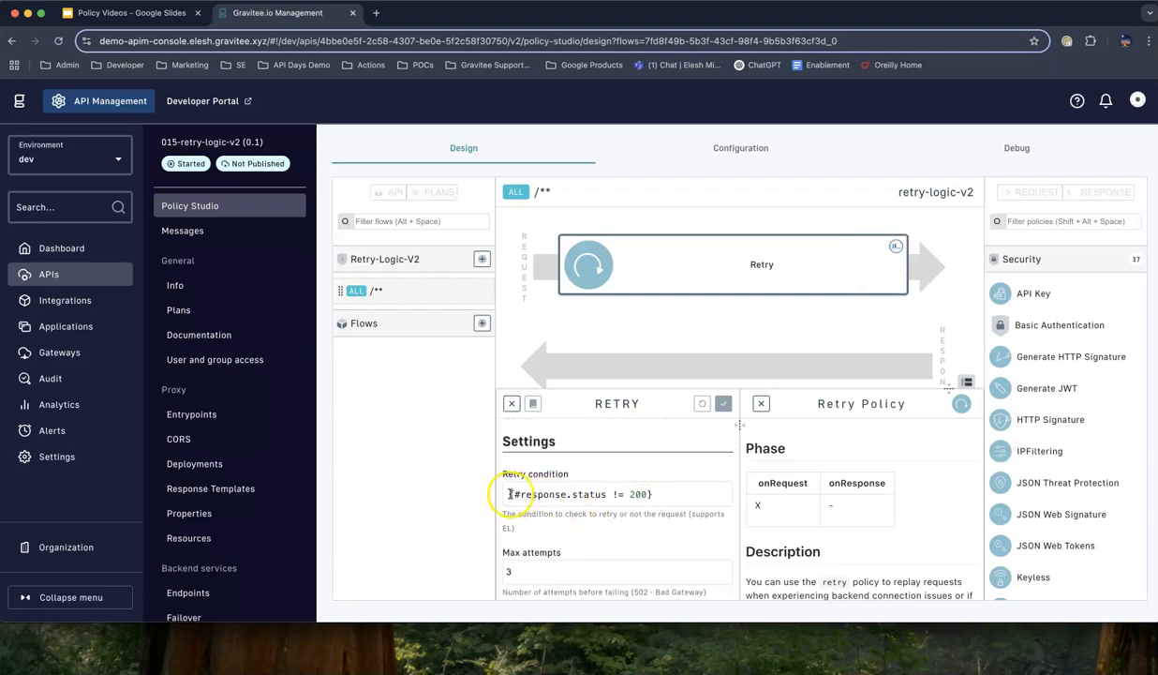
{"action": "scroll", "coordinate": [569, 525], "scroll_direction": "down", "scroll_amount": 3}
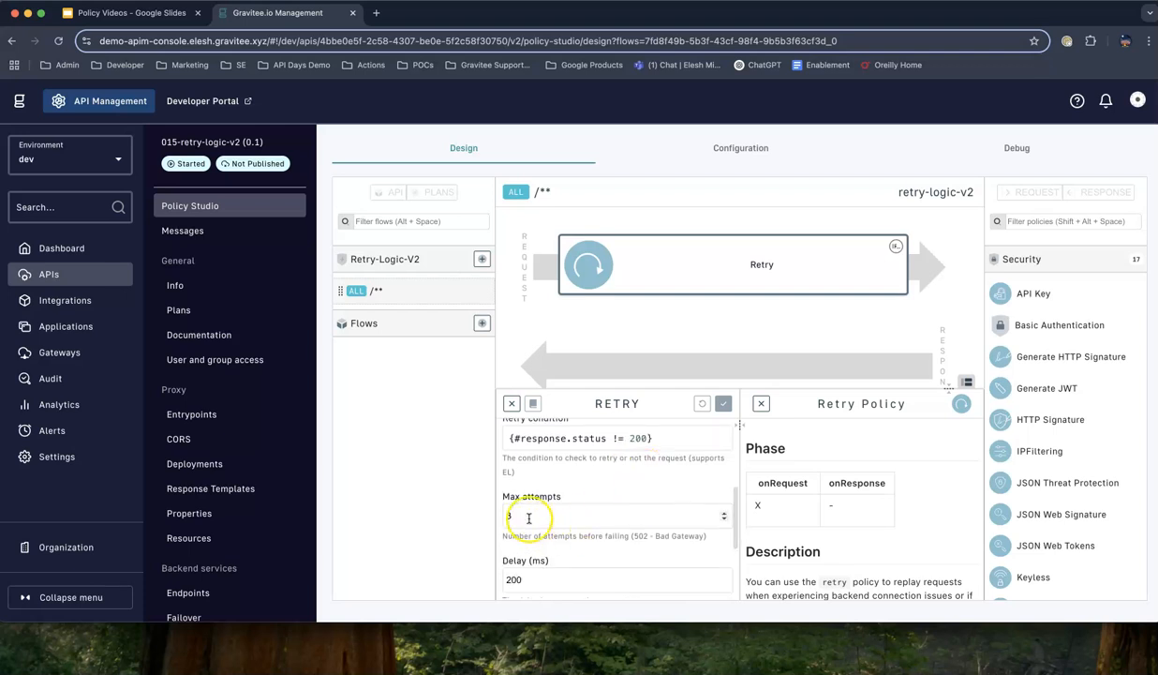
{"action": "scroll", "coordinate": [530, 511], "scroll_direction": "down", "scroll_amount": 5}
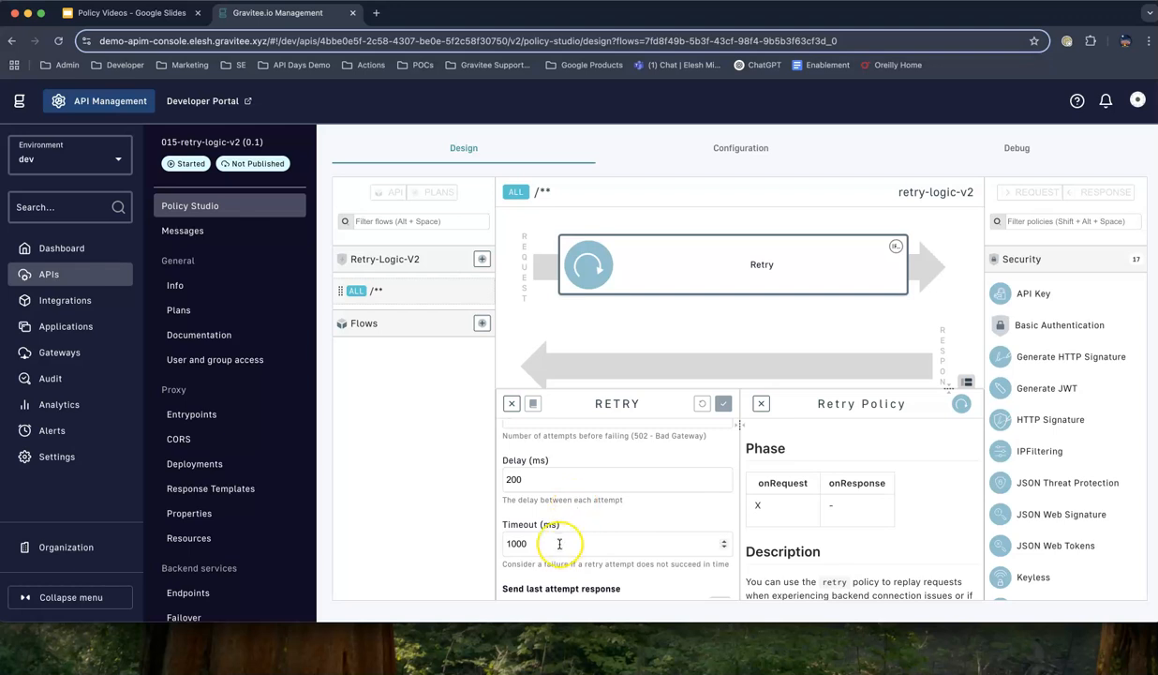
{"action": "scroll", "coordinate": [581, 547], "scroll_direction": "down", "scroll_amount": 2}
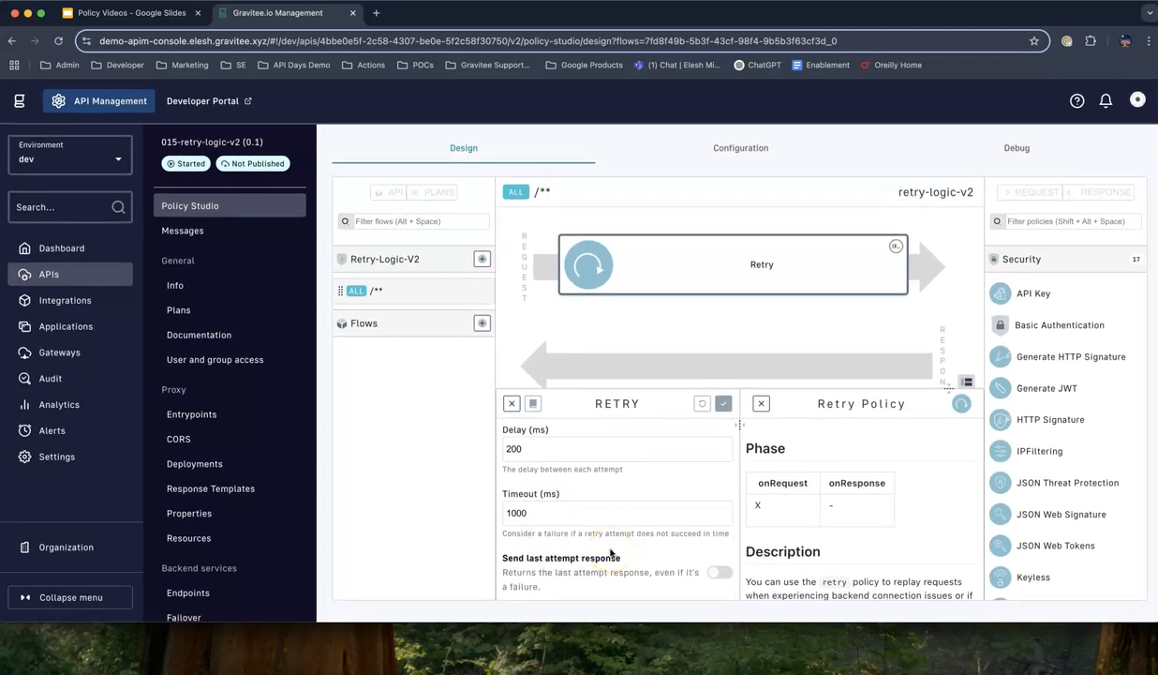
{"action": "scroll", "coordinate": [612, 551], "scroll_direction": "up", "scroll_amount": 2}
{"action": "scroll", "coordinate": [612, 551], "scroll_direction": "down", "scroll_amount": 2}
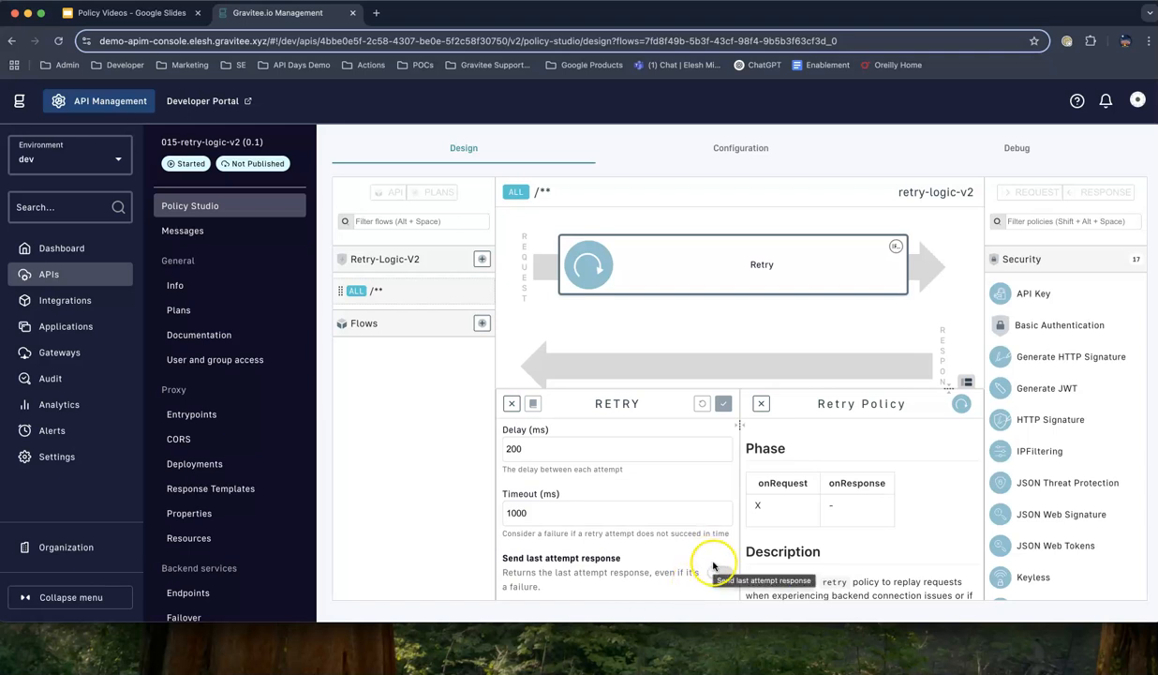
{"action": "scroll", "coordinate": [675, 557], "scroll_direction": "up", "scroll_amount": 2}
{"action": "scroll", "coordinate": [675, 558], "scroll_direction": "up", "scroll_amount": 5}
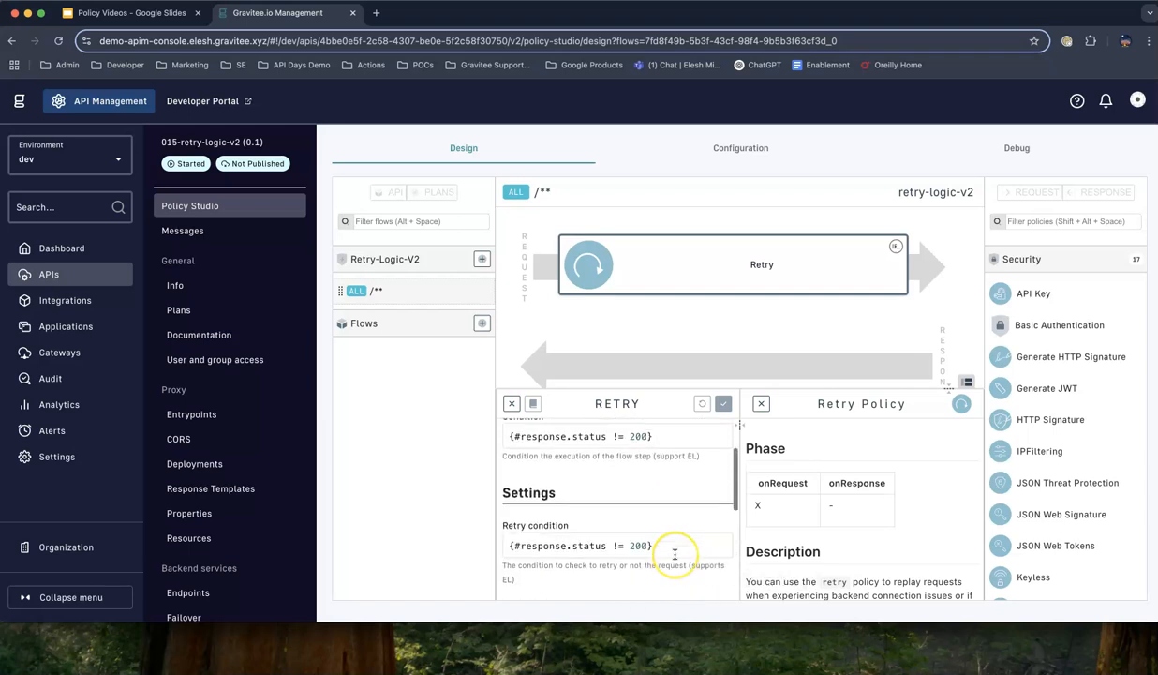
{"action": "scroll", "coordinate": [575, 459], "scroll_direction": "down", "scroll_amount": 1}
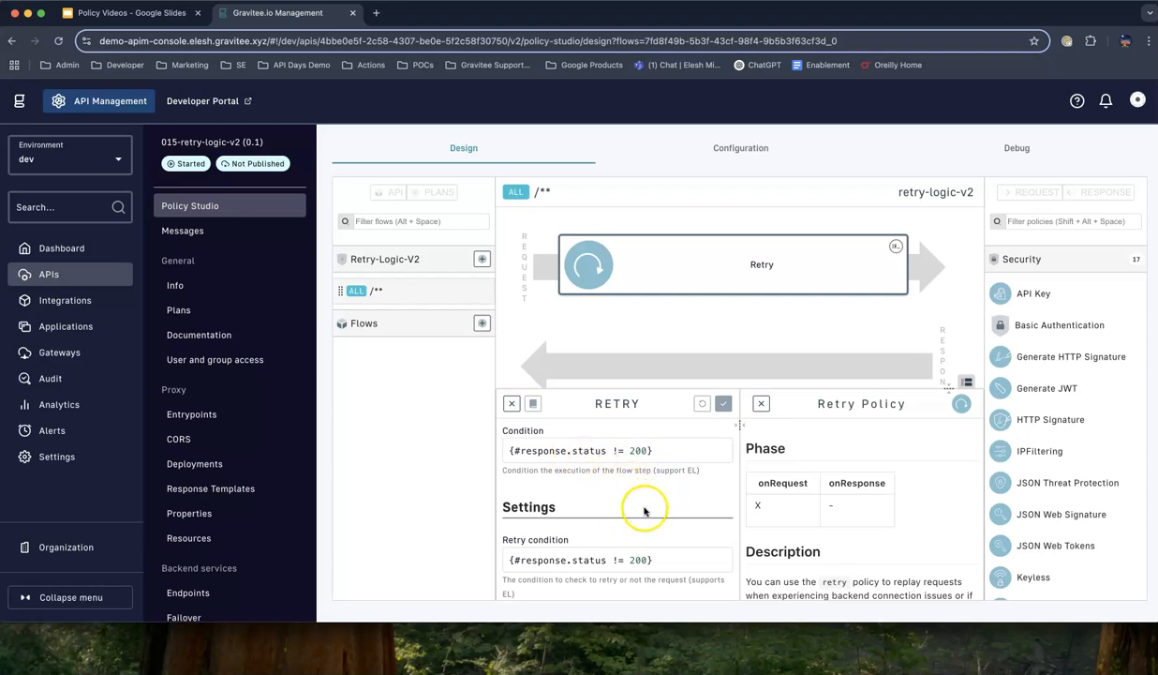
Switch to Postman, send the 015 - Retry Logic V2 GET request, and return to the Gravitee console.
{"action": "left_click_drag", "start_coordinate": [1157, 141], "coordinate": [676, 62]}
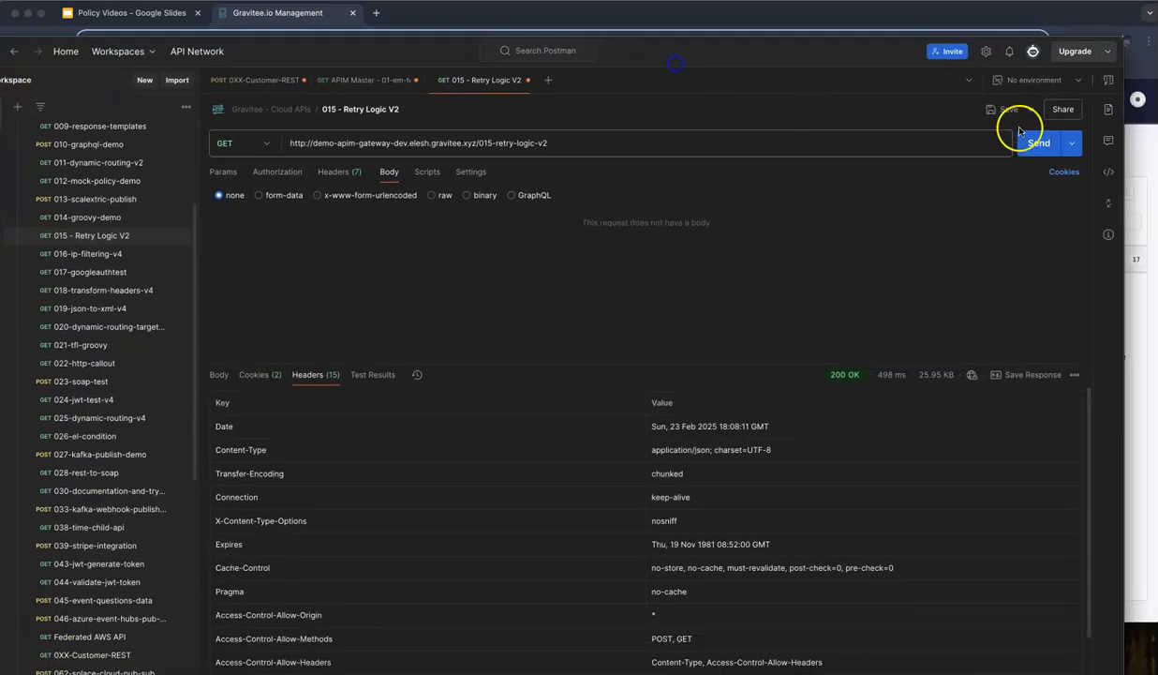
{"action": "left_click", "coordinate": [1035, 144]}
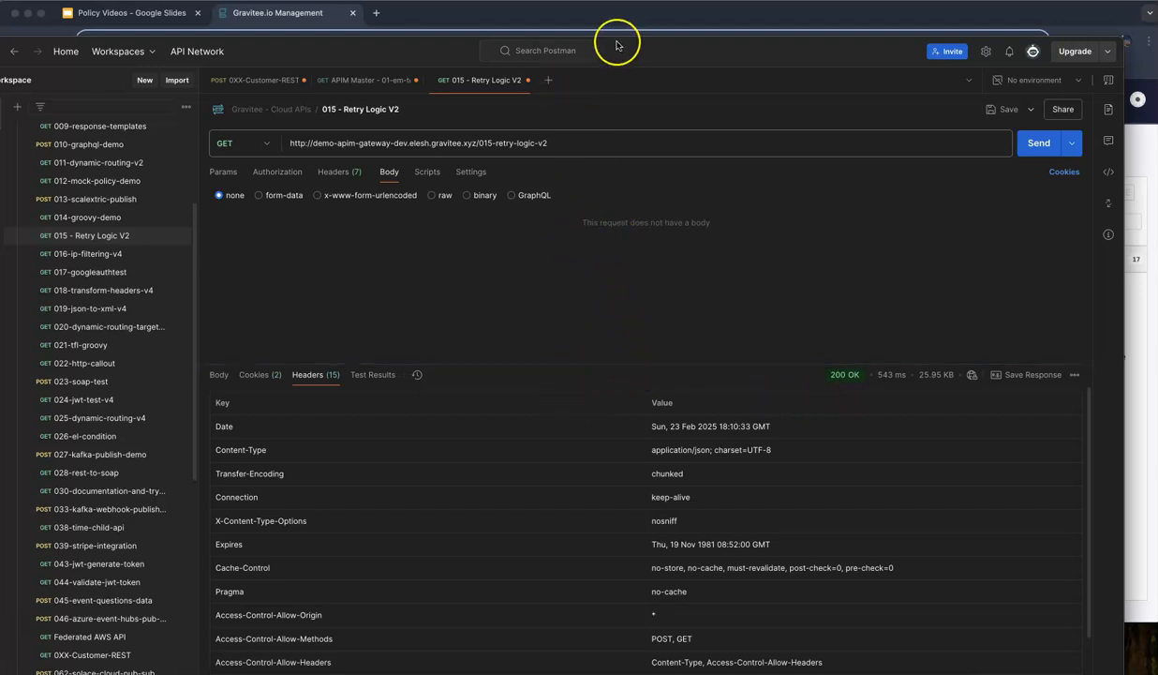
{"action": "left_click_drag", "start_coordinate": [390, 52], "coordinate": [1157, 60]}
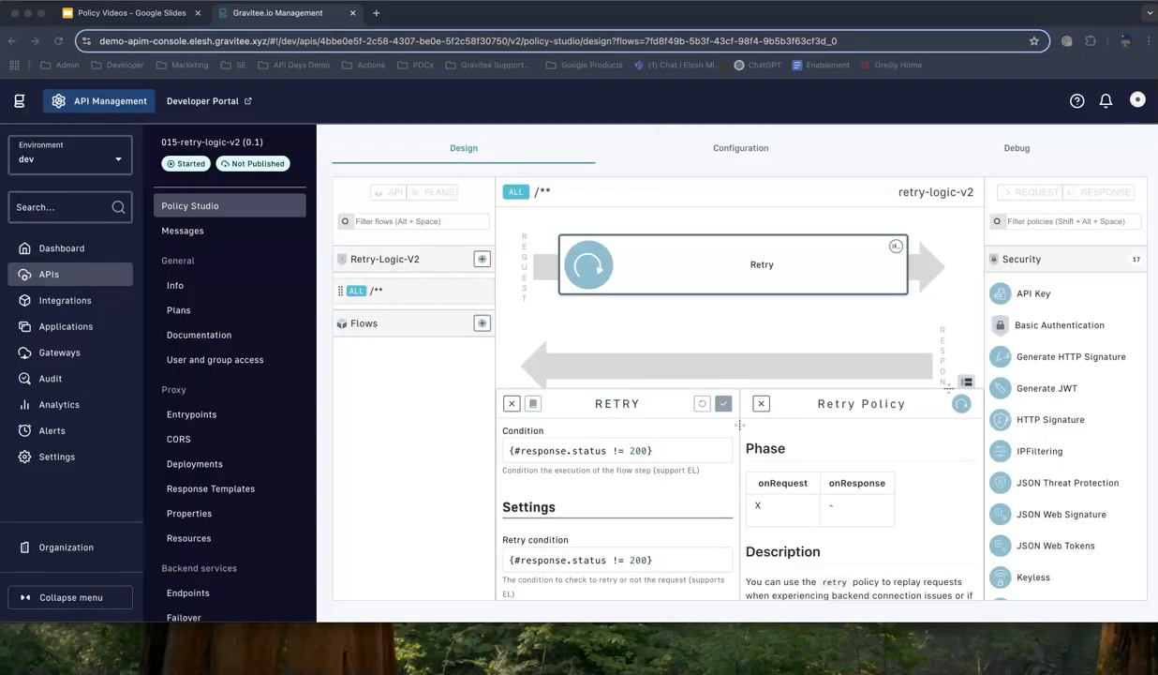
Set the Retry policy's condition and retry condition to {#response.status == 200}, then save and deploy the API.
{"action": "left_click", "coordinate": [615, 450]}
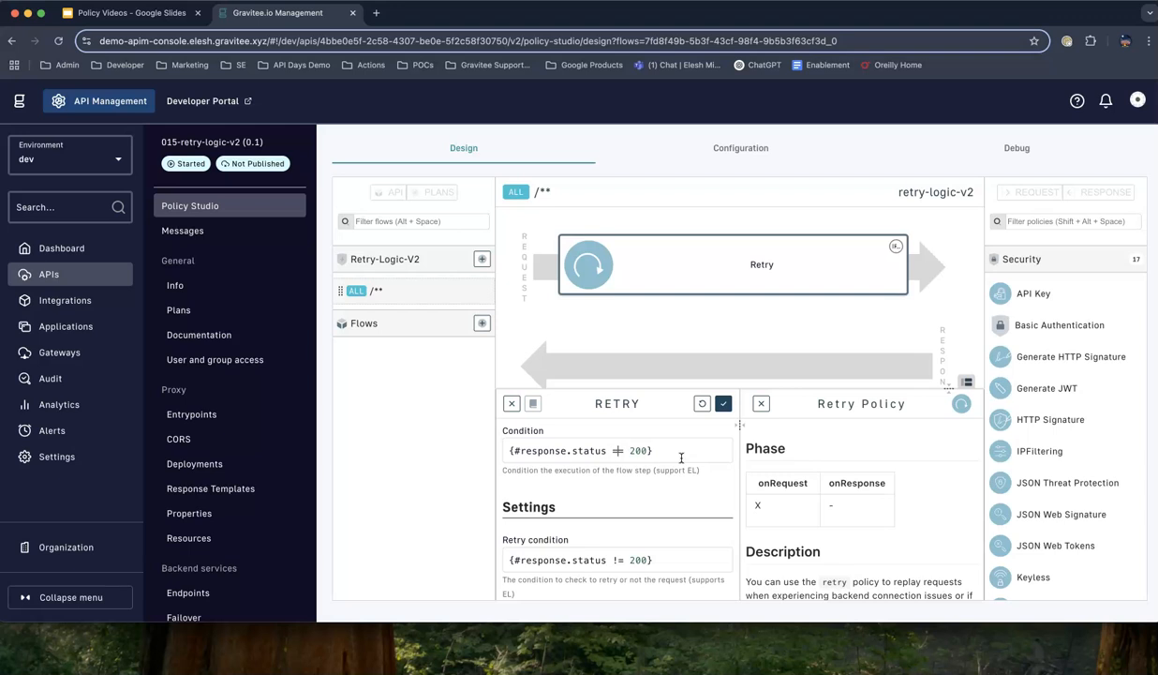
{"action": "left_click", "coordinate": [618, 560]}
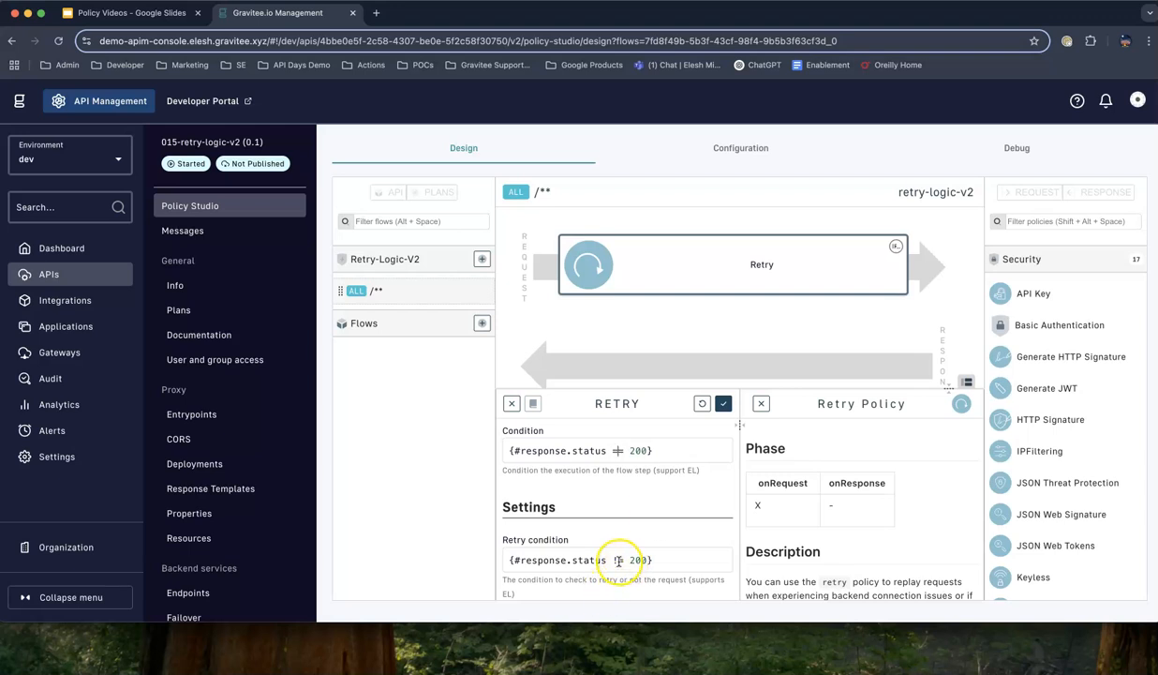
{"action": "left_click", "coordinate": [725, 403]}
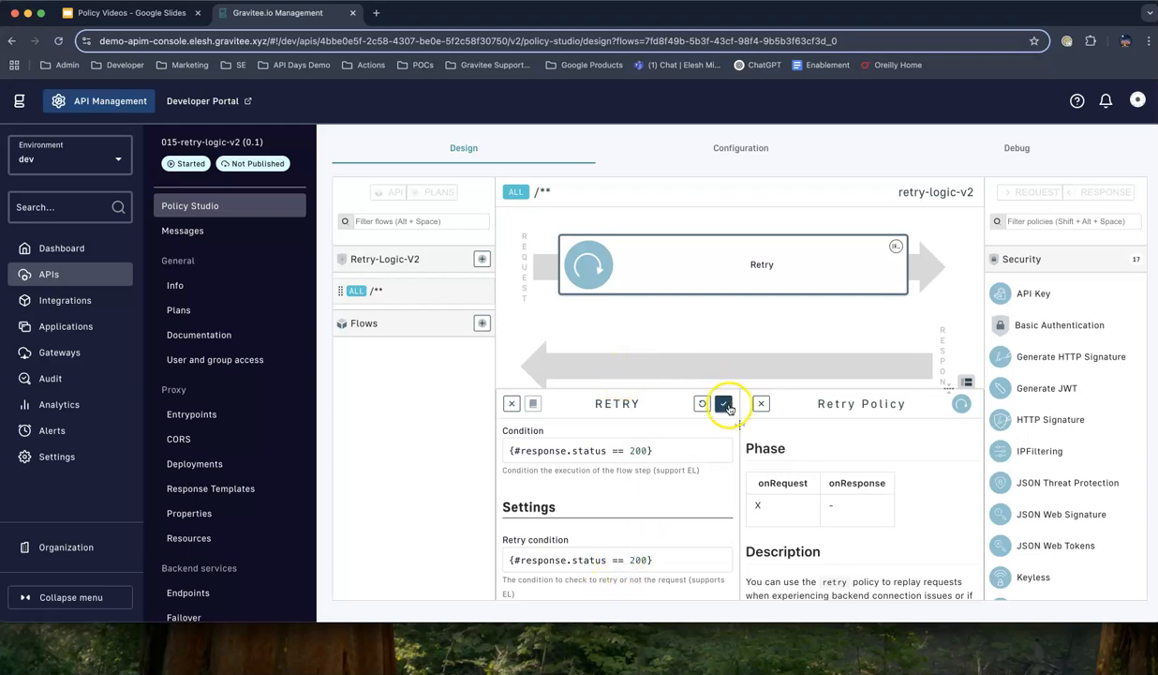
{"action": "left_click", "coordinate": [905, 601]}
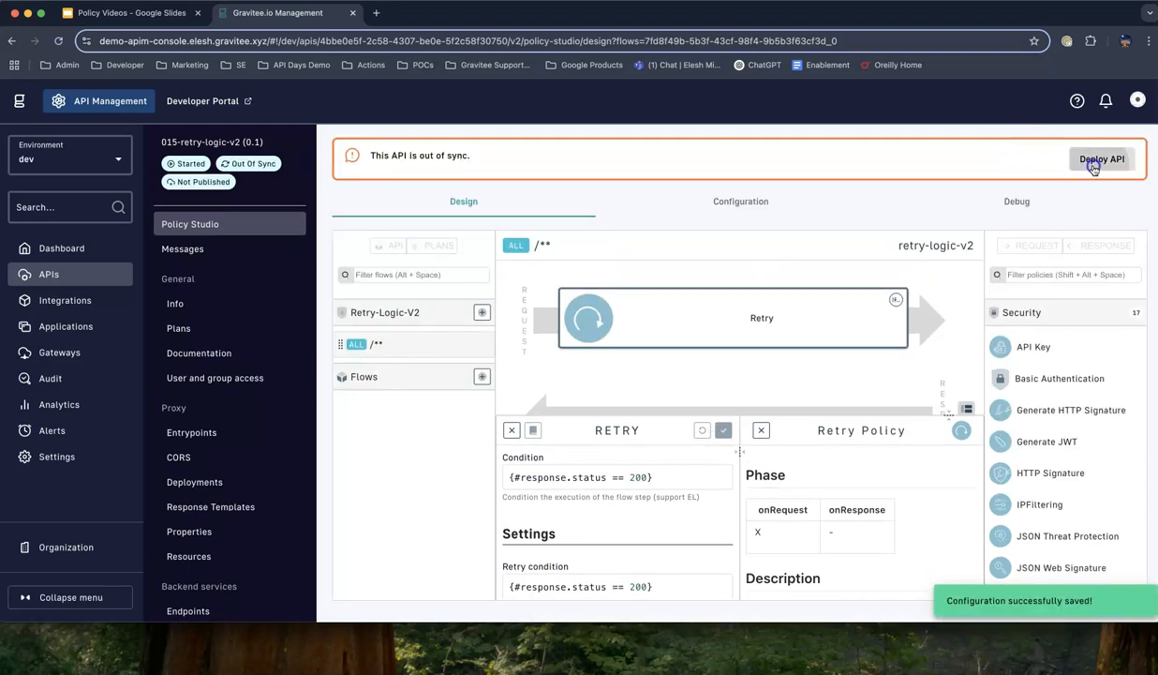
{"action": "left_click", "coordinate": [1102, 158]}
{"action": "left_click", "coordinate": [746, 413]}
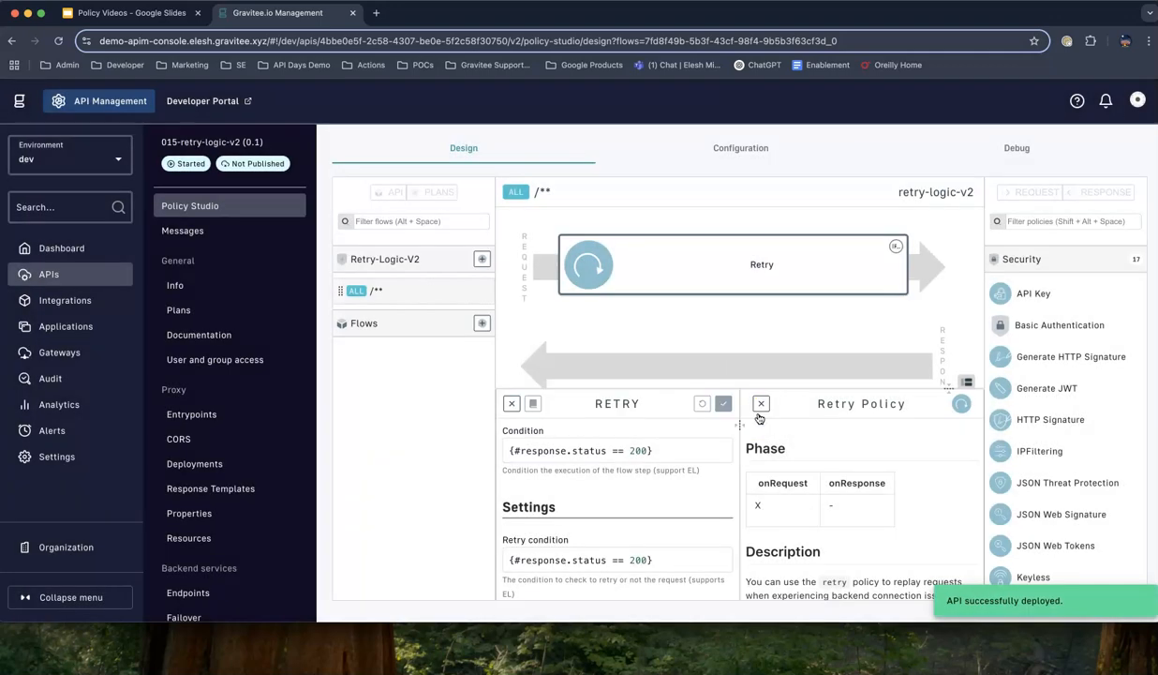
Switch to Postman and resend the 015 - Retry Logic V2 request to test the changed retry conditions.
{"action": "left_click_drag", "start_coordinate": [1157, 51], "coordinate": [356, 38]}
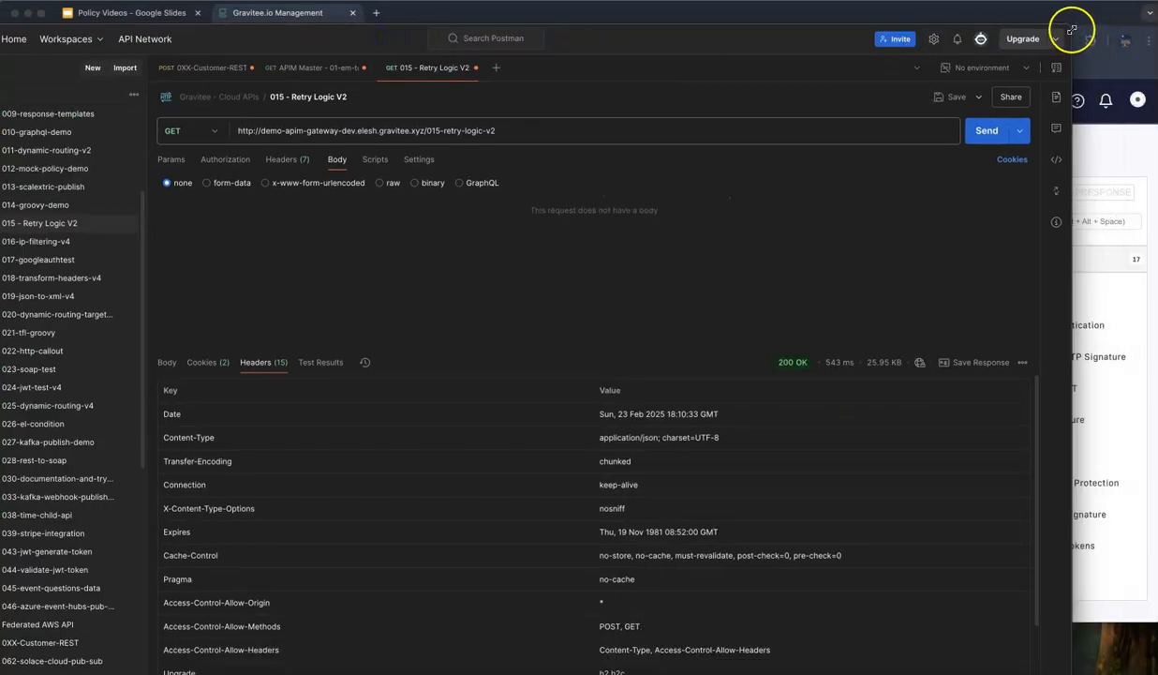
{"action": "left_click_drag", "start_coordinate": [1072, 30], "coordinate": [985, 53]}
{"action": "left_click_drag", "start_coordinate": [763, 61], "coordinate": [900, 18]}
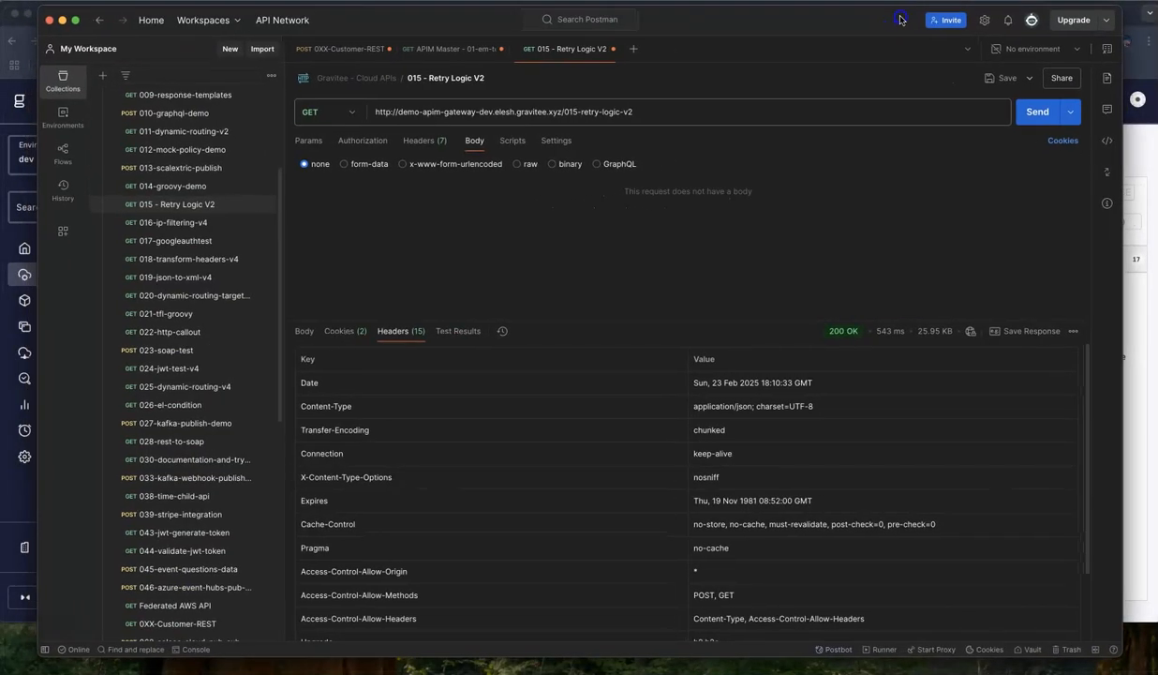
{"action": "left_click", "coordinate": [1036, 111]}
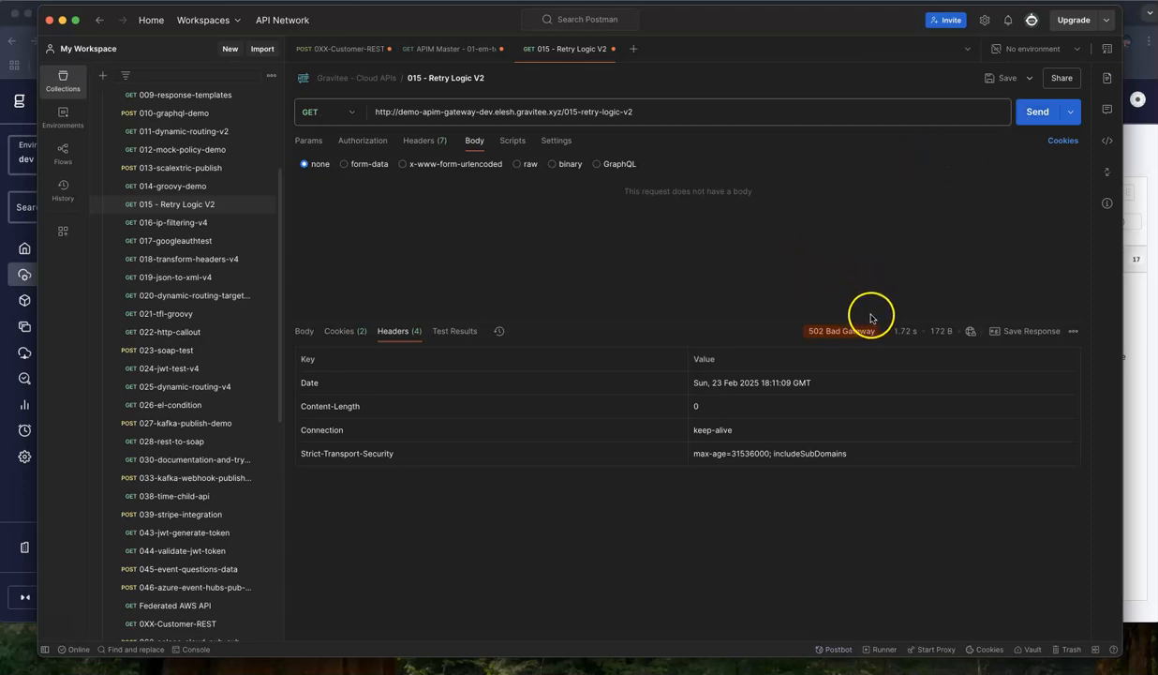
{"action": "double_click", "coordinate": [718, 15]}
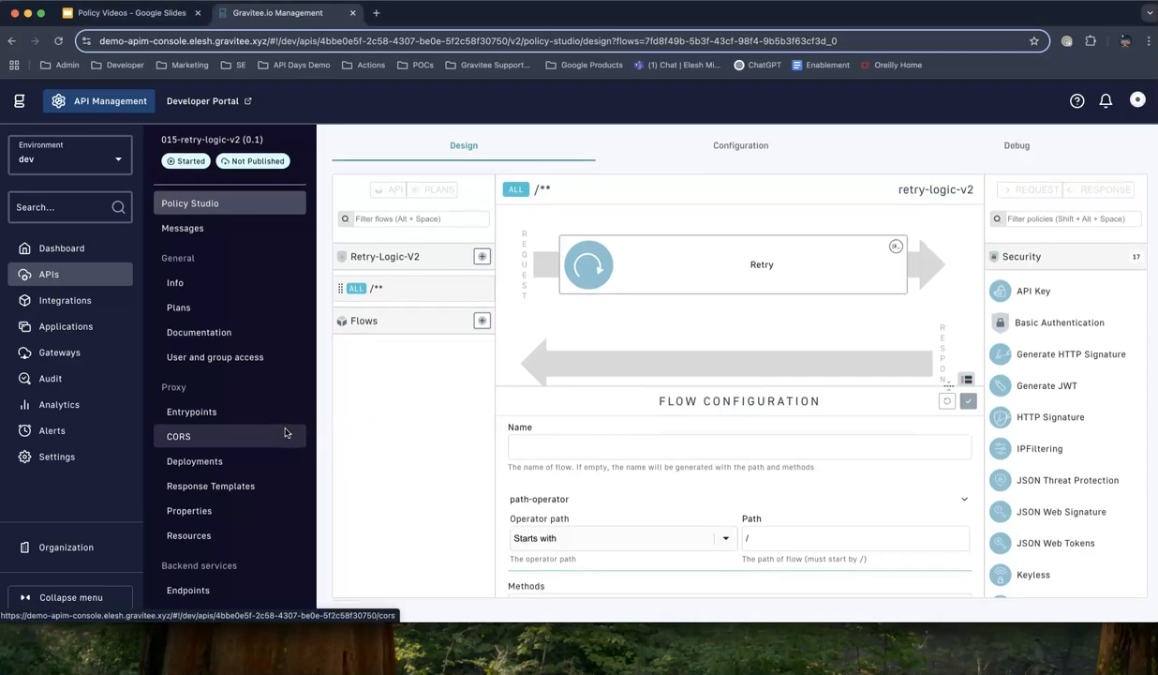
In the Gravitee console, enable the API's health-check without saving and review its trigger, request and assertion settings.
{"action": "scroll", "coordinate": [286, 432], "scroll_direction": "down", "scroll_amount": 4}
{"action": "scroll", "coordinate": [286, 432], "scroll_direction": "down", "scroll_amount": 1}
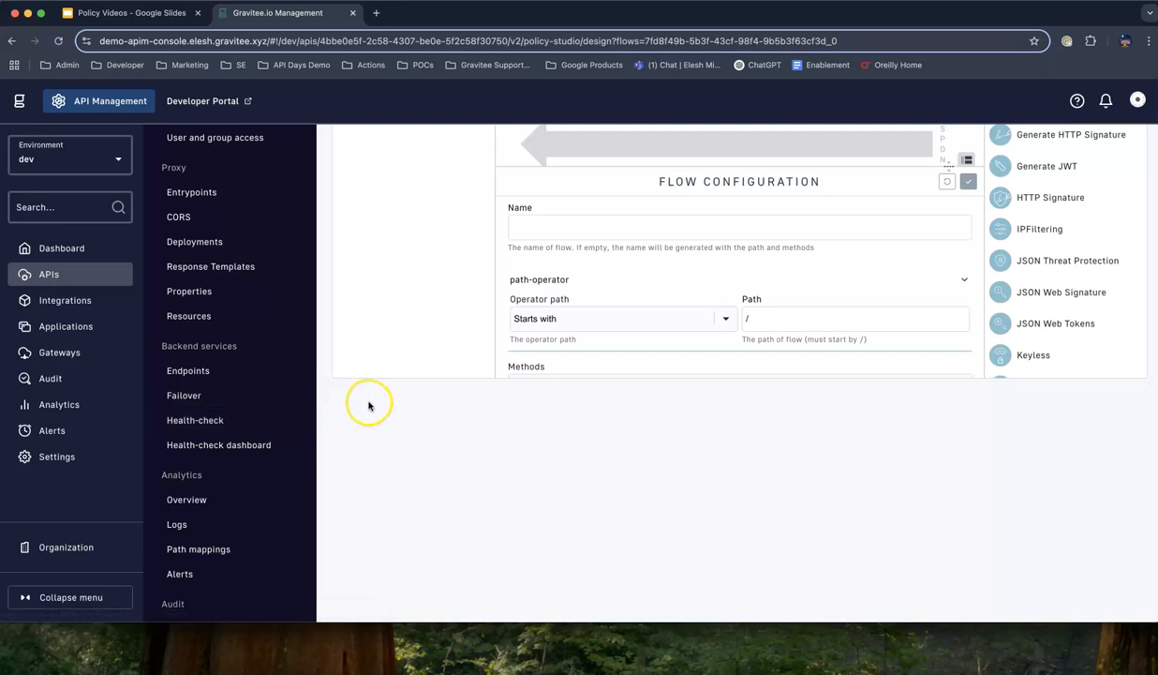
{"action": "left_click", "coordinate": [204, 419]}
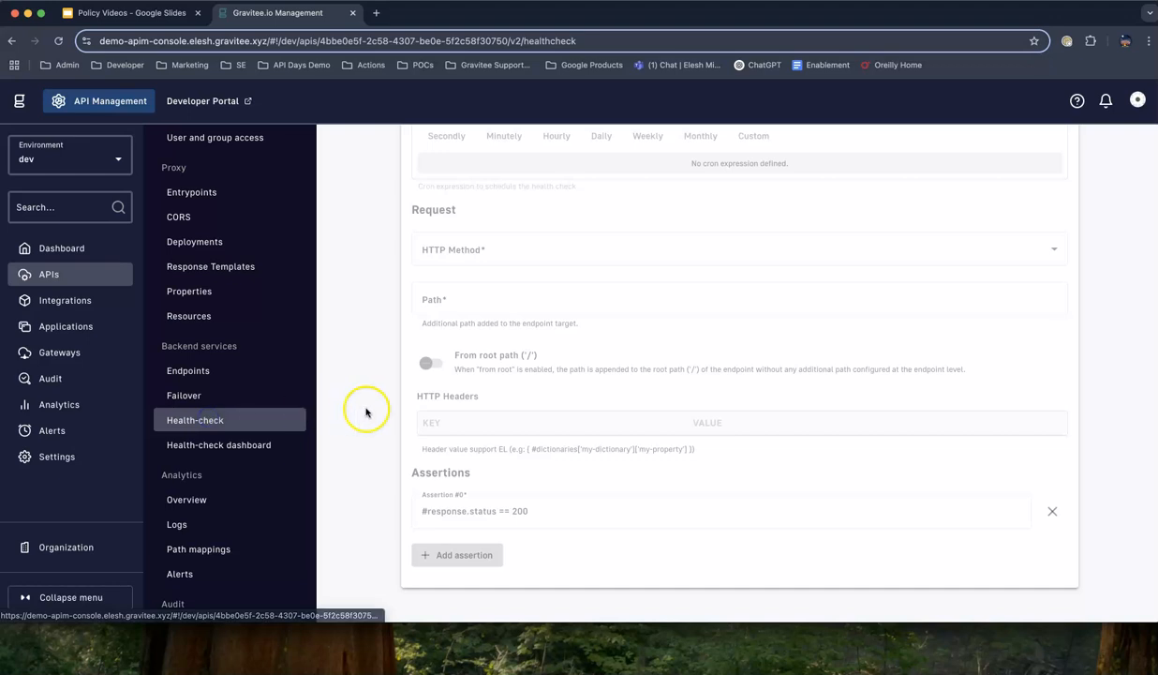
{"action": "left_click", "coordinate": [428, 268]}
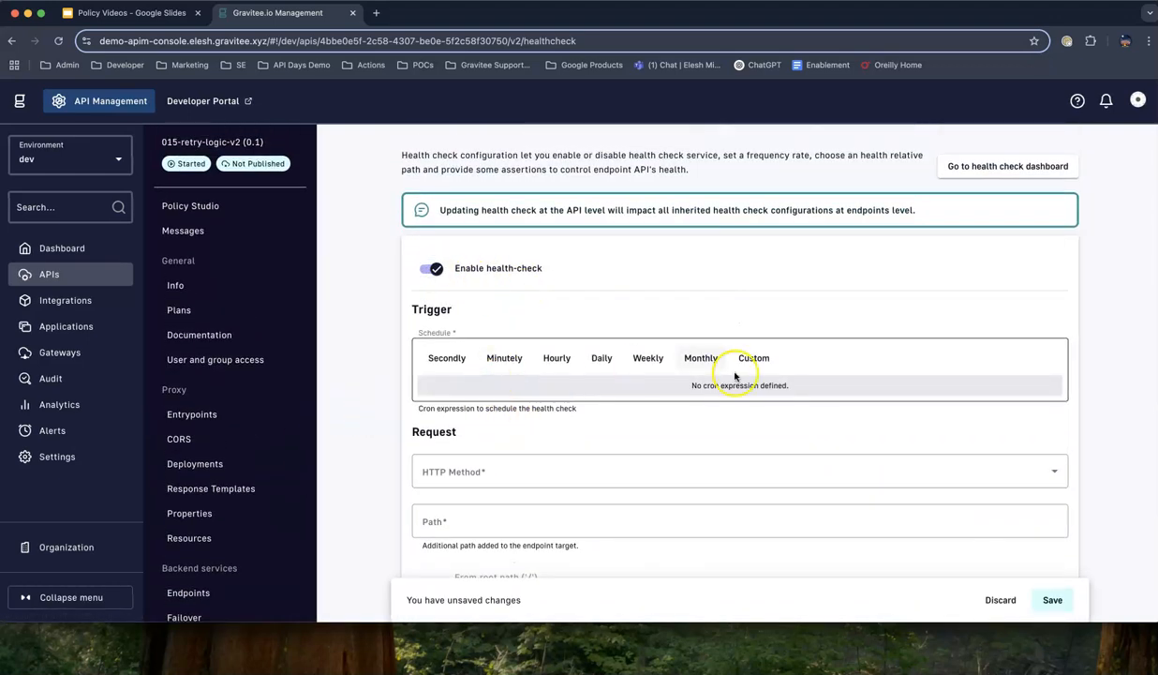
{"action": "scroll", "coordinate": [635, 405], "scroll_direction": "down", "scroll_amount": 2}
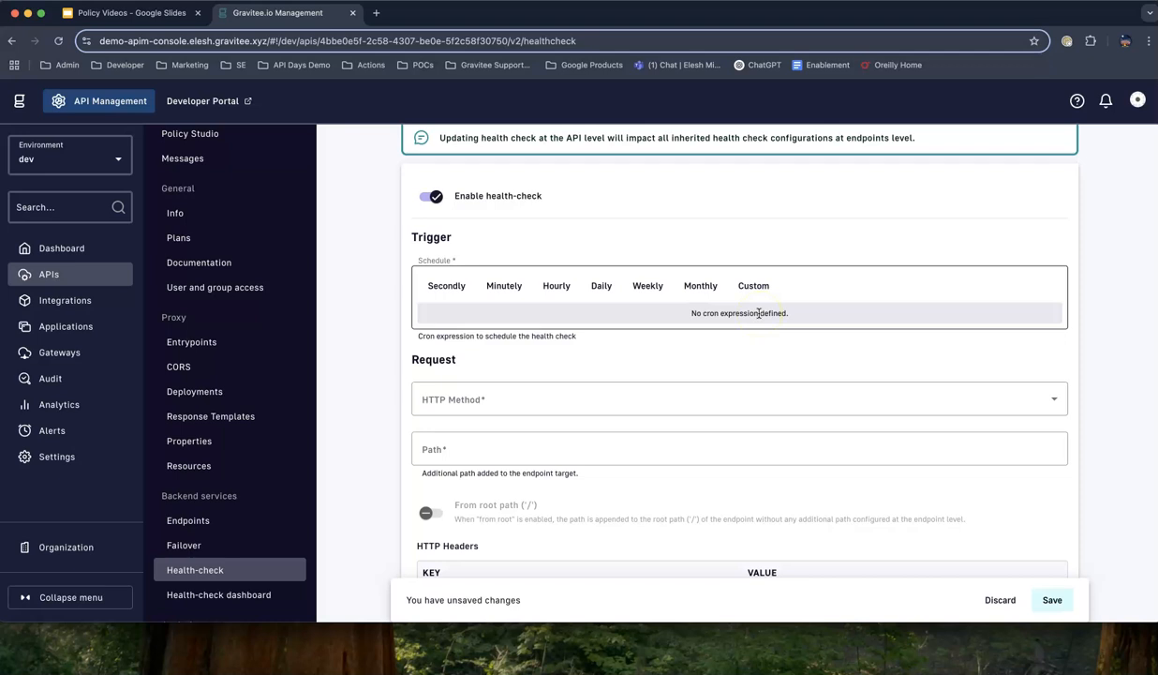
{"action": "scroll", "coordinate": [751, 330], "scroll_direction": "down", "scroll_amount": 2}
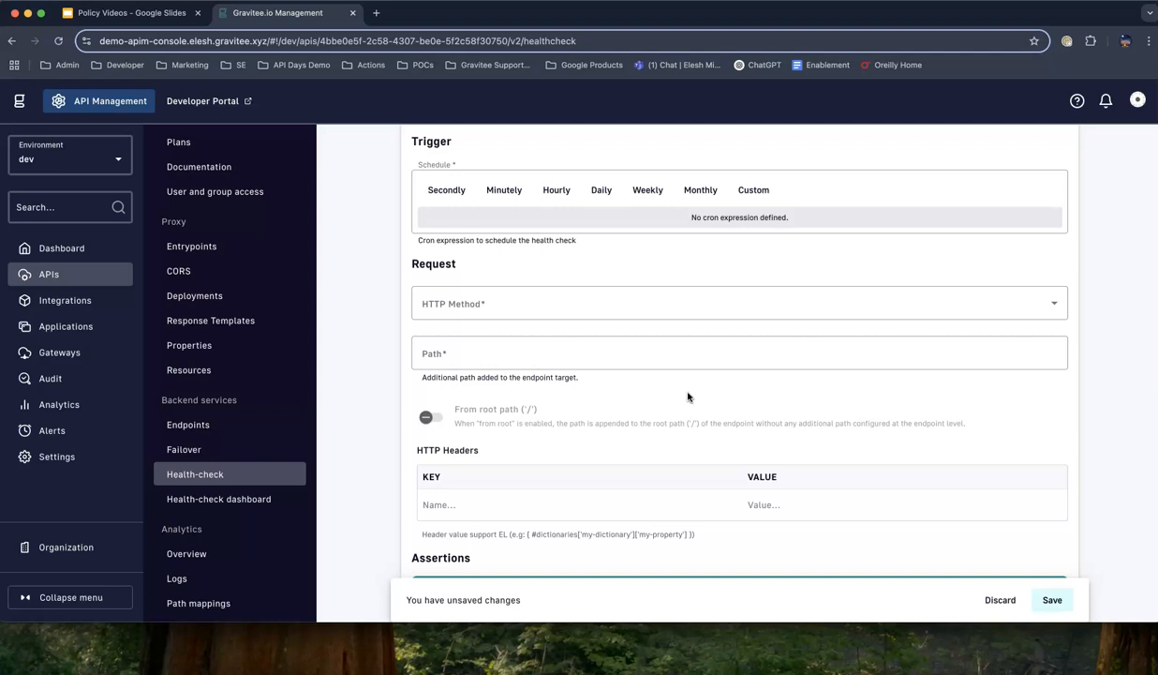
{"action": "scroll", "coordinate": [689, 397], "scroll_direction": "down", "scroll_amount": 5}
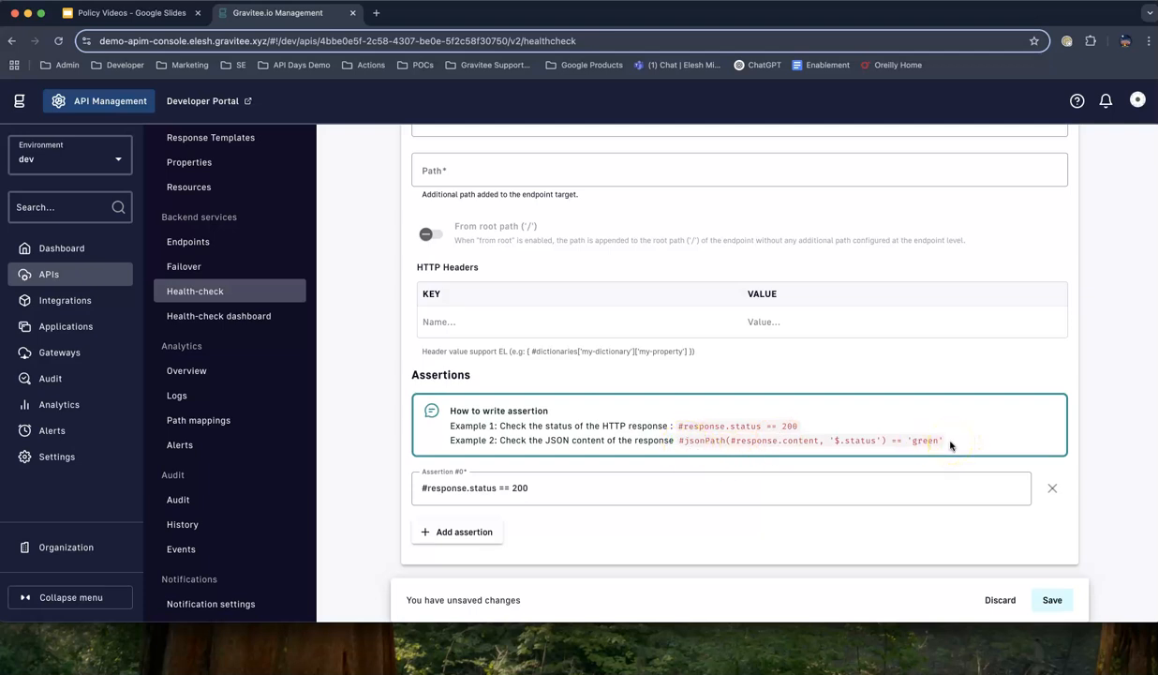
Open the Health-check dashboard and examine the global, per-endpoint and per-gateway availability and latest checks.
{"action": "left_click", "coordinate": [271, 319]}
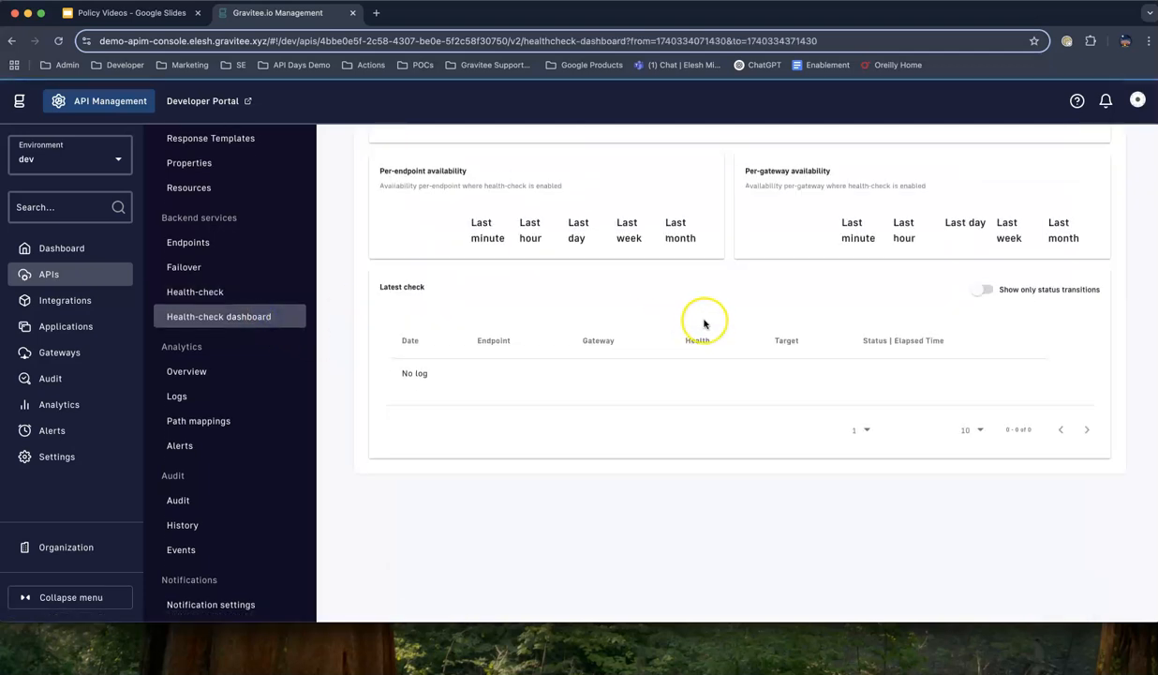
{"action": "scroll", "coordinate": [704, 324], "scroll_direction": "up", "scroll_amount": 3}
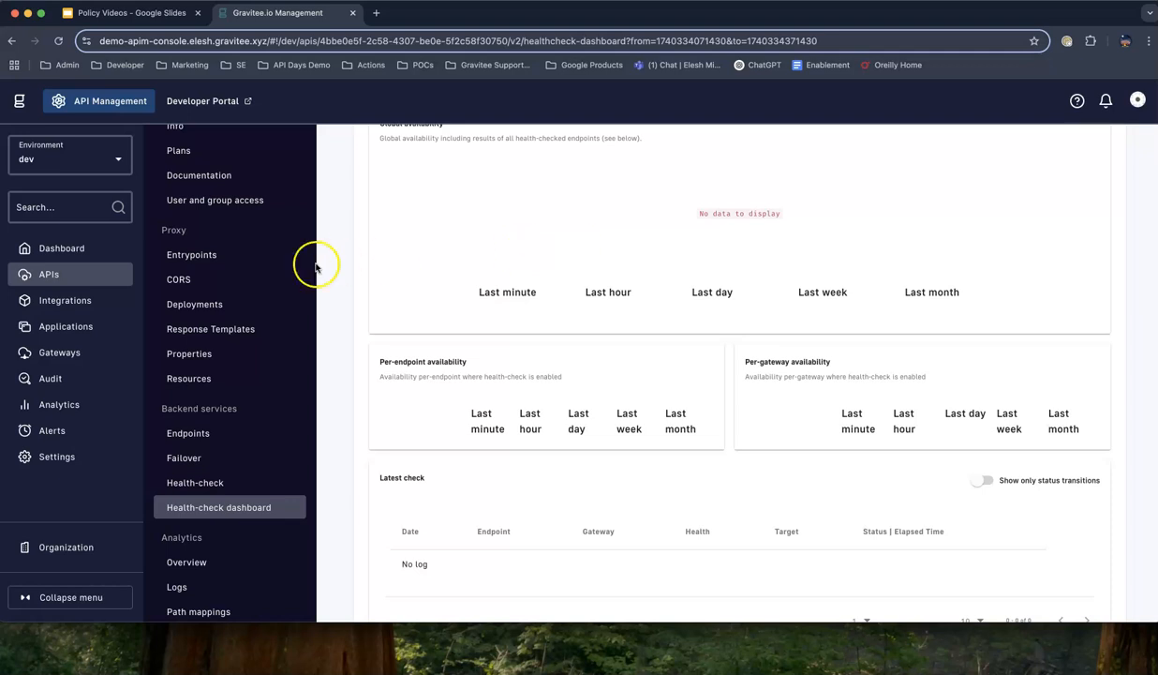
{"action": "scroll", "coordinate": [248, 298], "scroll_direction": "up", "scroll_amount": 2}
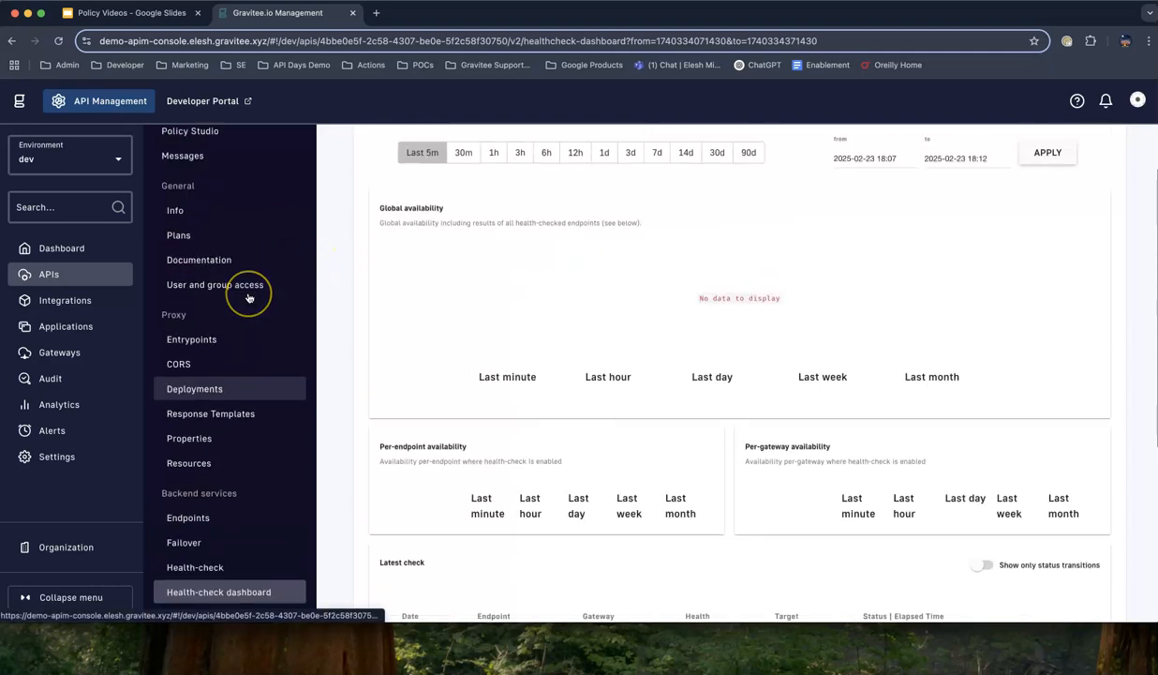
{"action": "scroll", "coordinate": [313, 286], "scroll_direction": "up", "scroll_amount": 2}
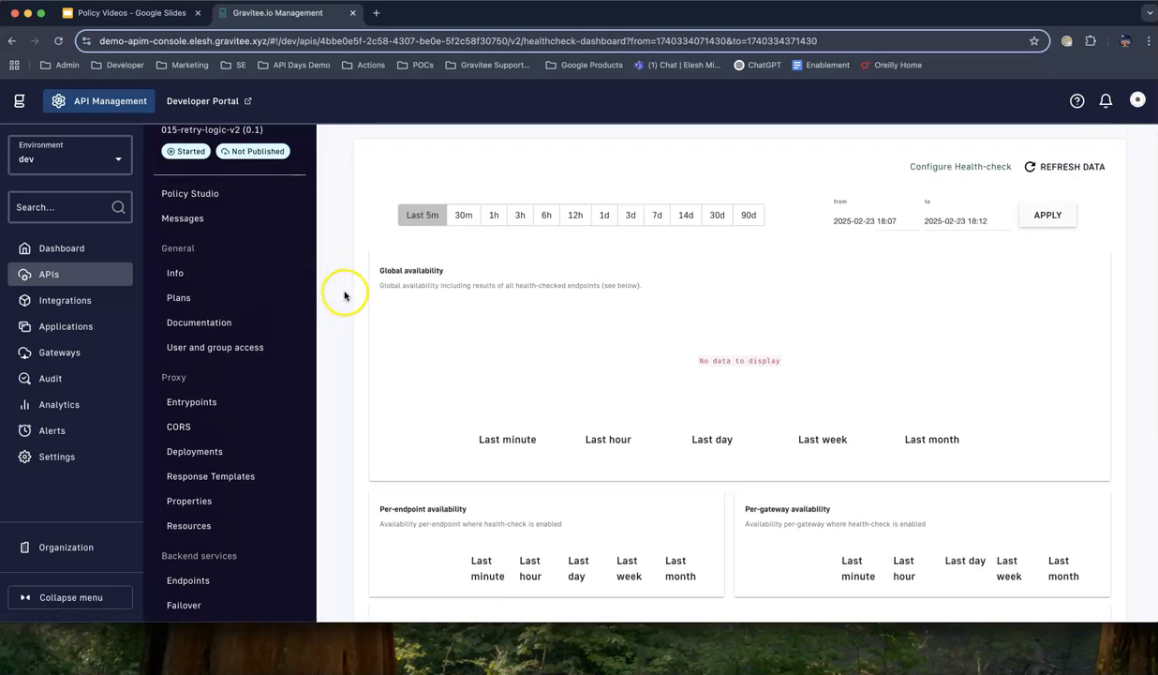
{"action": "scroll", "coordinate": [296, 330], "scroll_direction": "up", "scroll_amount": 1}
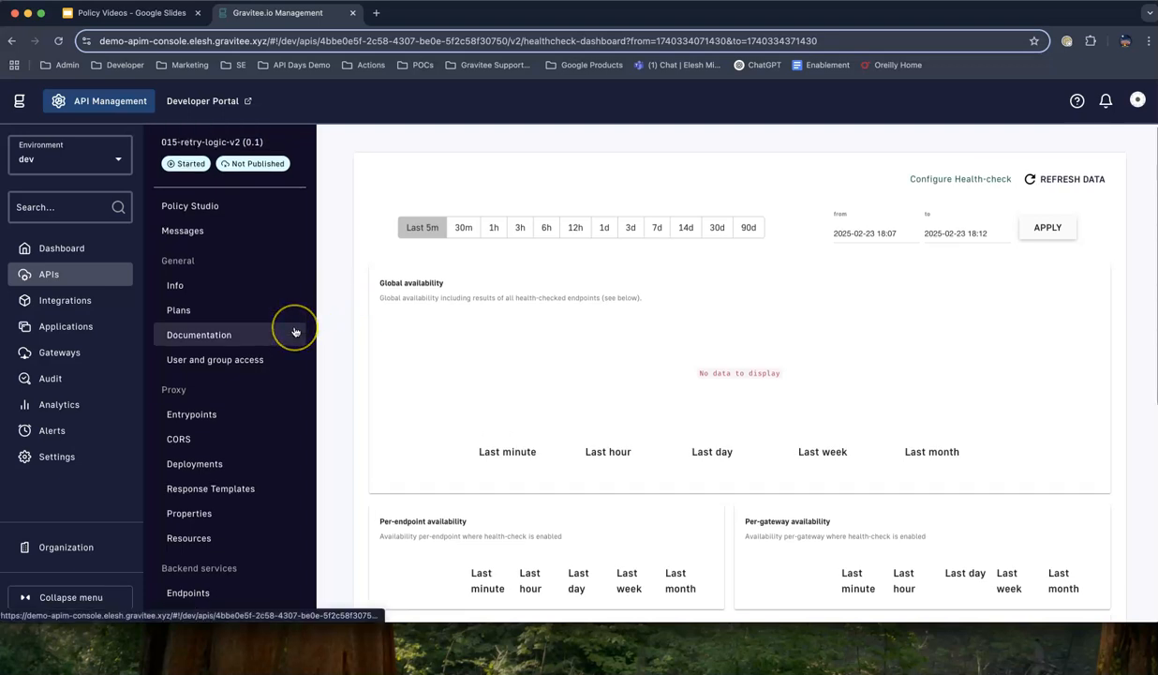